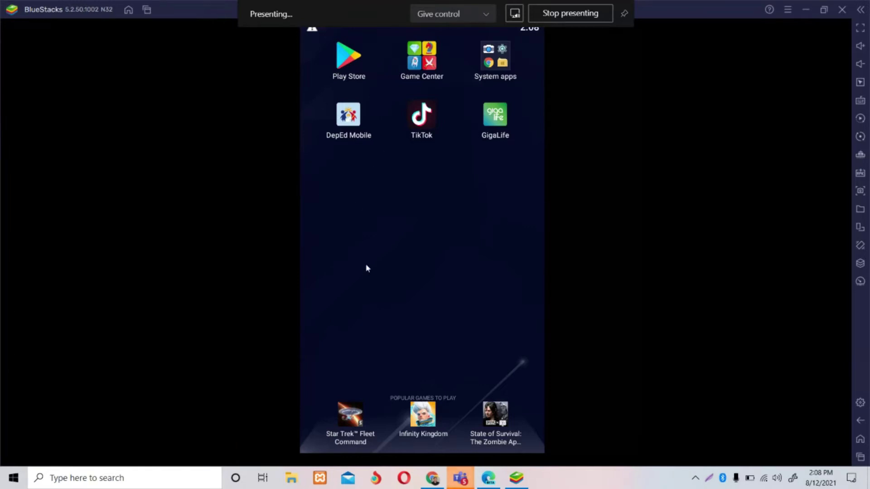
Step: Launch Google Play Store from the BlueStacks home screen
left_click(349, 63)
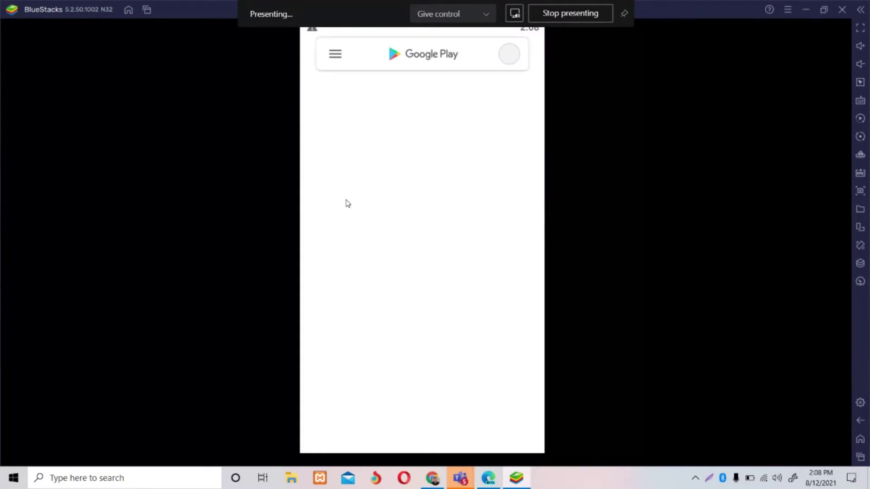
Step: Search Play Store for 'gig' and open the installed GigaLife app from its page
left_click(408, 55)
type("gig")
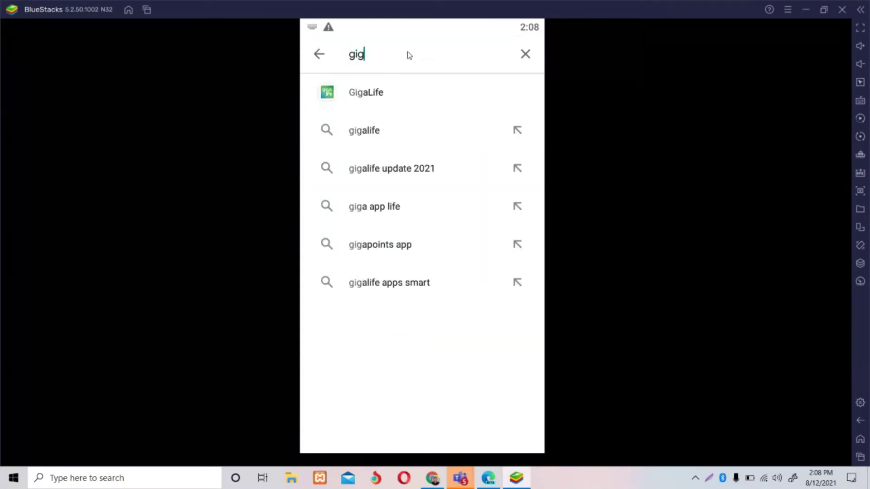
left_click(379, 97)
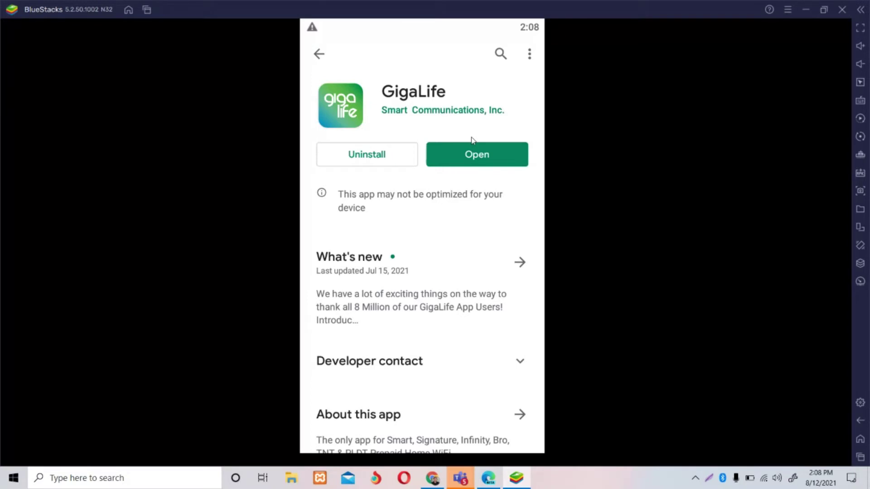
left_click(475, 163)
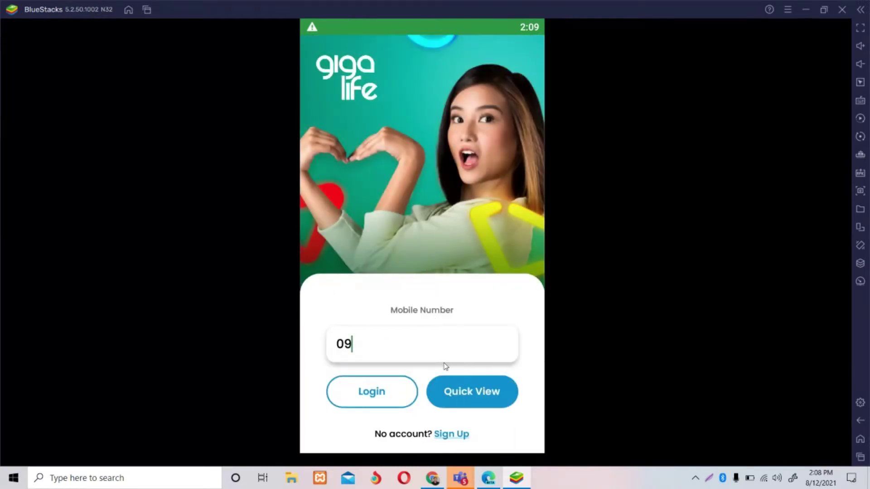
Step: Focus the Mobile Number field on GigaLife's welcome screen once it finishes loading
left_click(403, 349)
Step: Fill the Sign Up form with the mobile number and a rule-compliant password, then submit
left_click(459, 435)
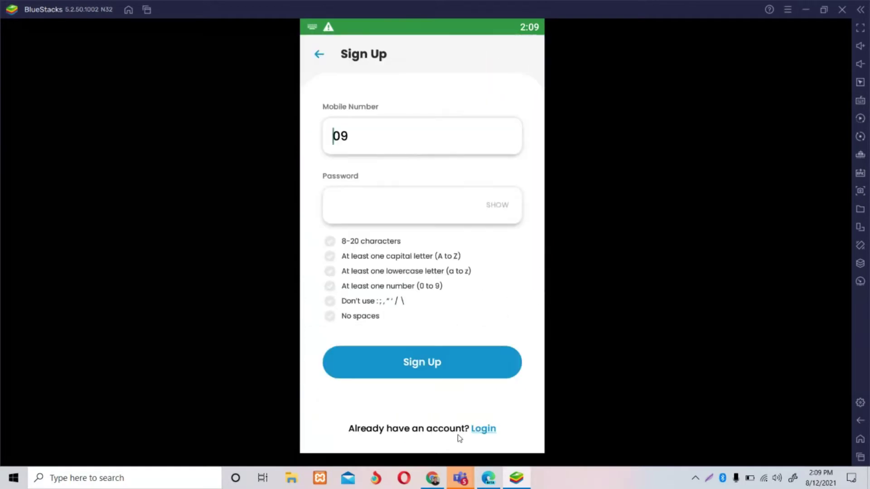
left_click(375, 140)
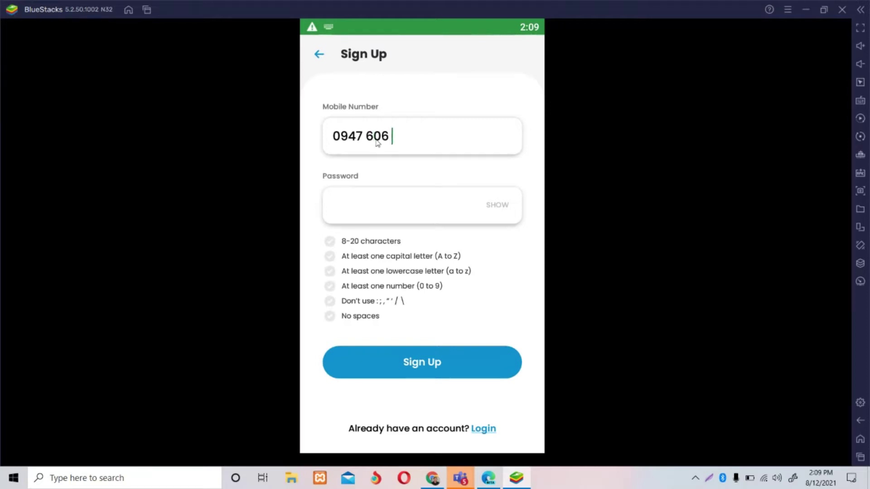
left_click(365, 211)
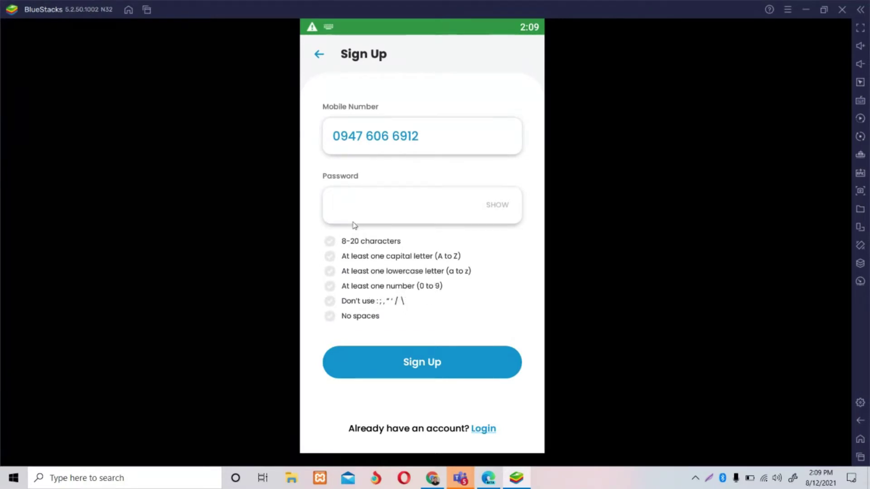
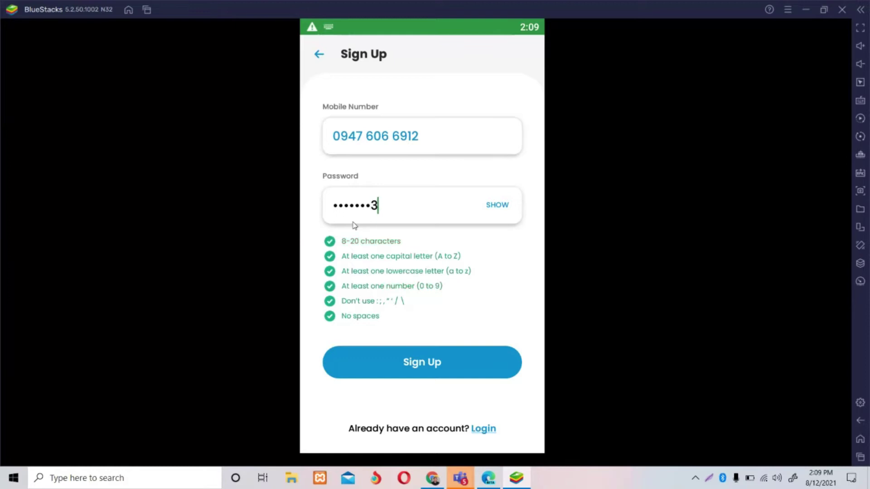
left_click(426, 365)
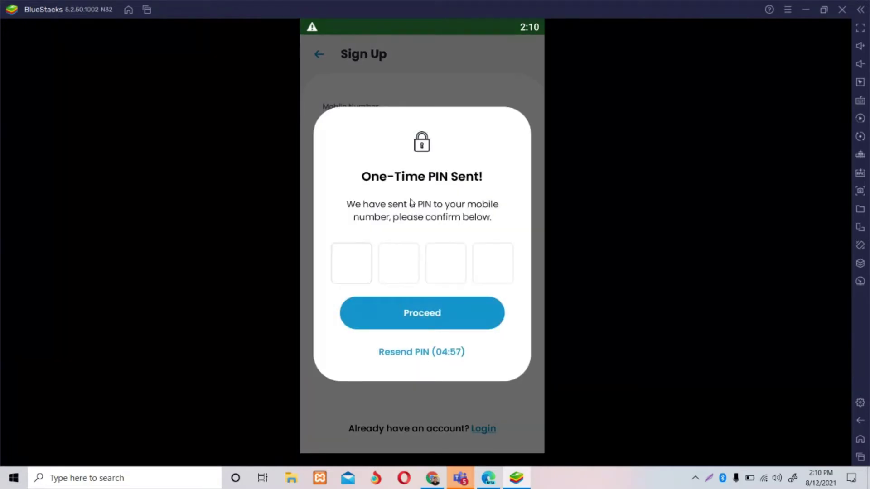
Step: Confirm the four-digit one-time PIN, then go to the Login screen
left_click(362, 273)
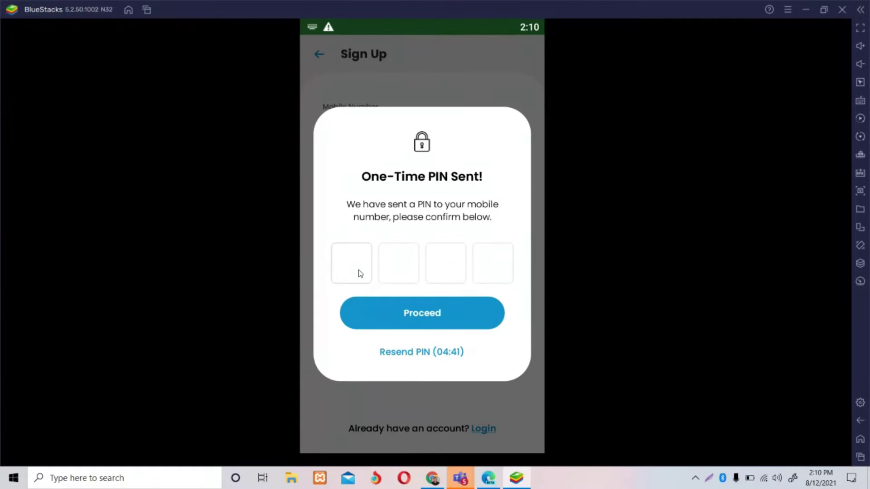
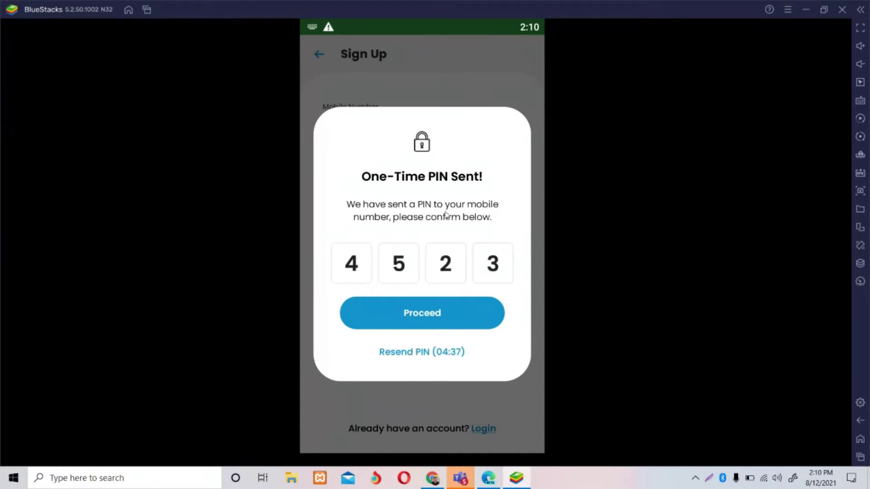
left_click(431, 314)
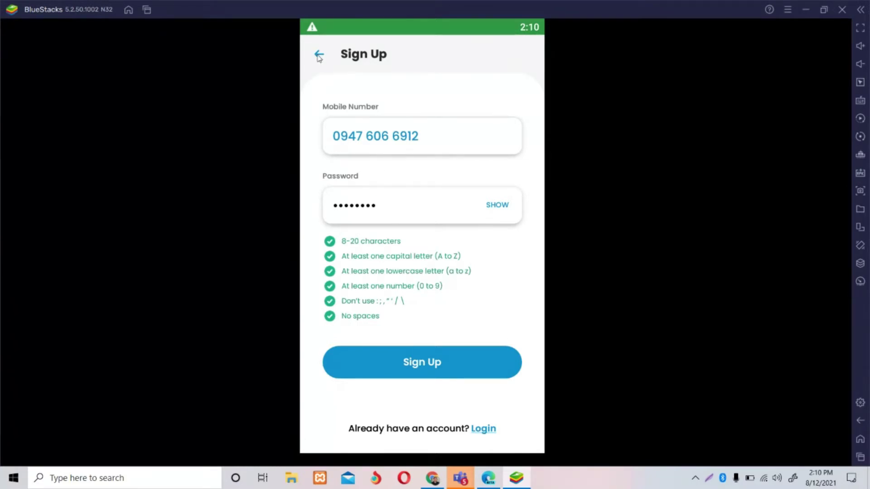
left_click(483, 432)
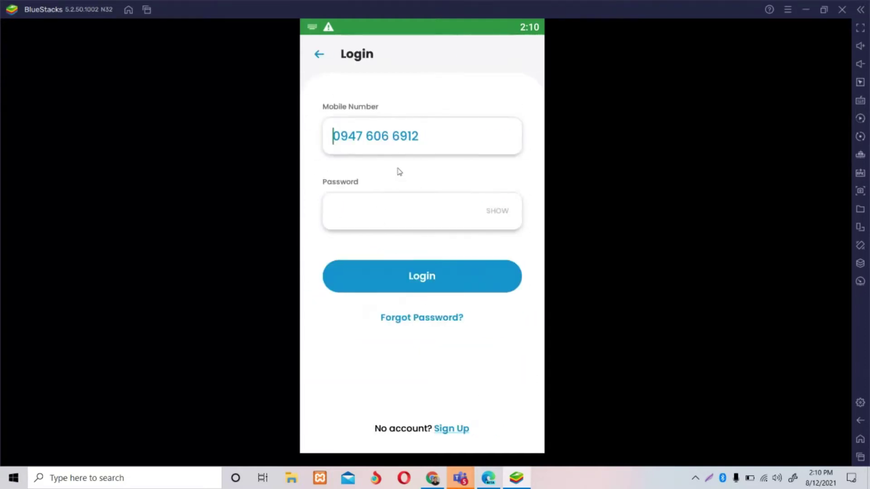
Step: Erase the prefilled mobile number on the Login screen back to the 09 prefix
left_click(429, 141)
left_click(355, 141)
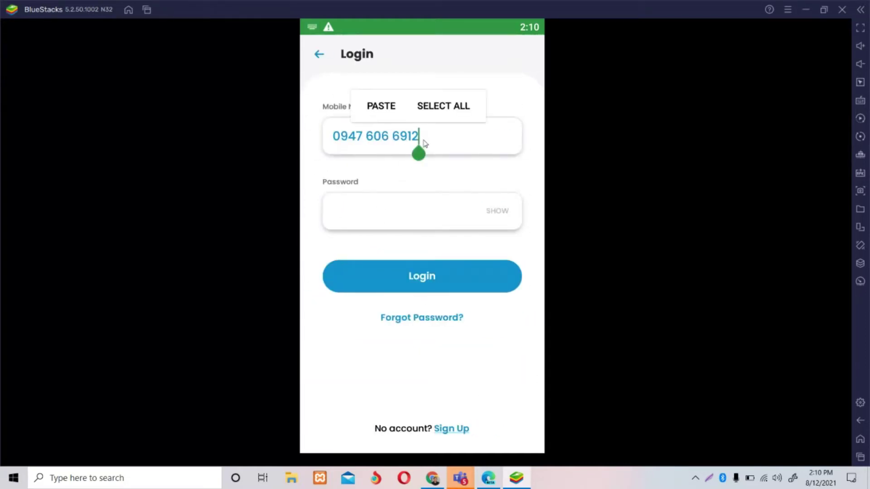
key("BackSpace")
key("BackSpace")
key("BackSpace")
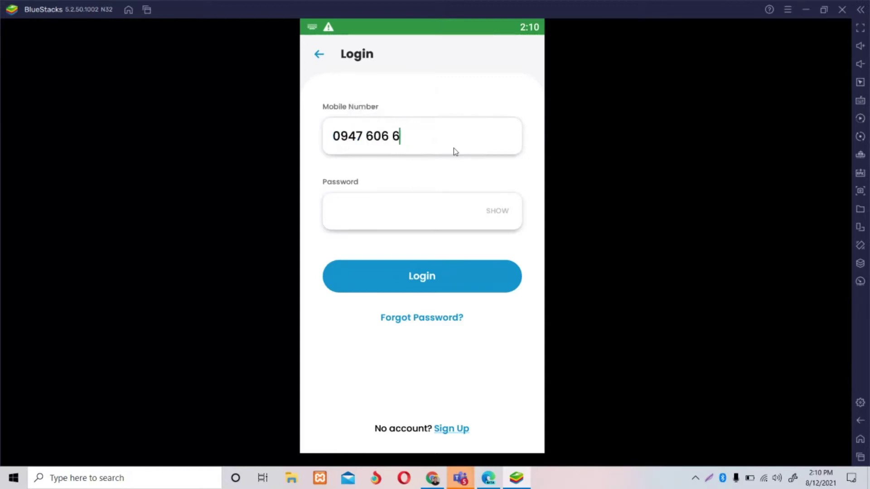
key("BackSpace")
key("BackSpace")
key("BackSpace")
key("BackSpace")
key("BackSpace")
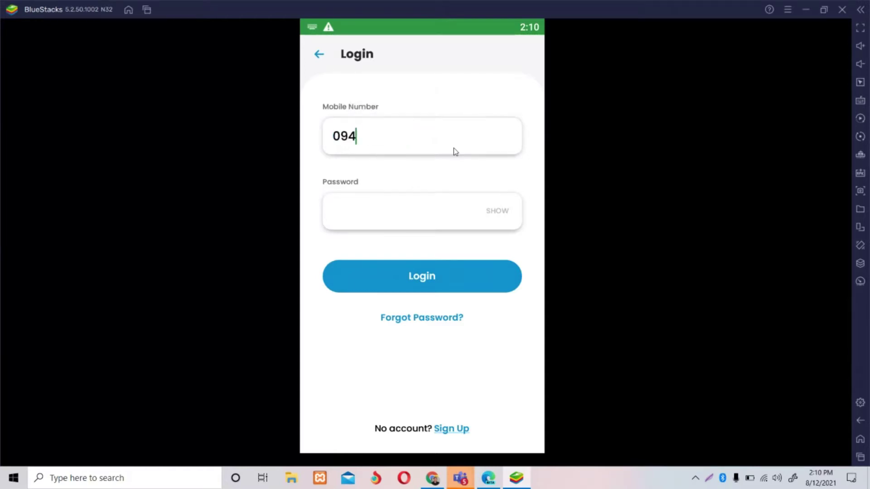
key("BackSpace")
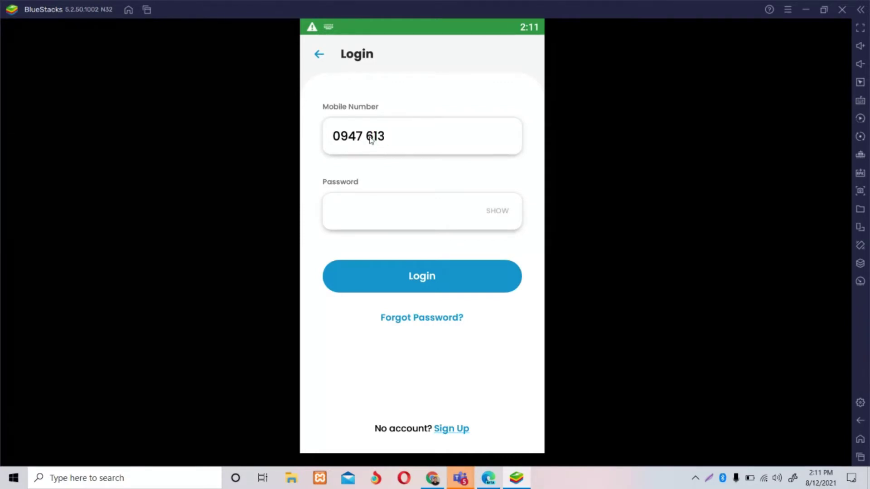
Step: Enter the other account's mobile number and its password on the Login form
left_click(372, 213)
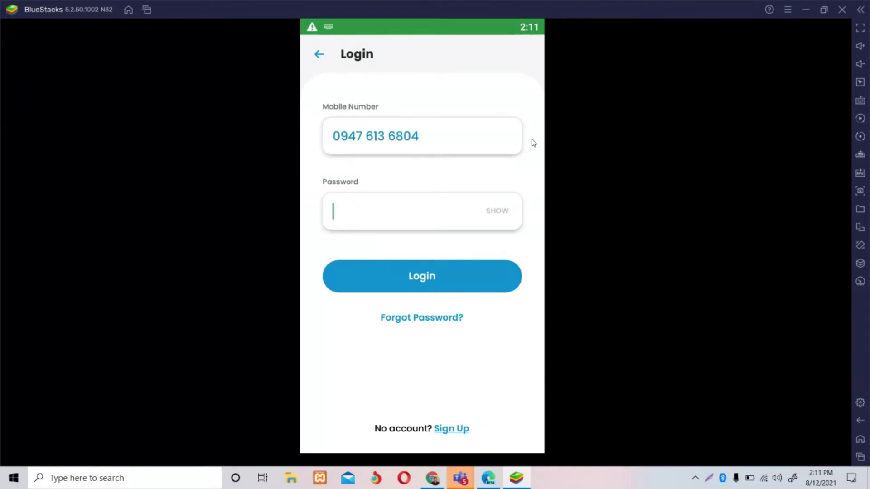
type("S")
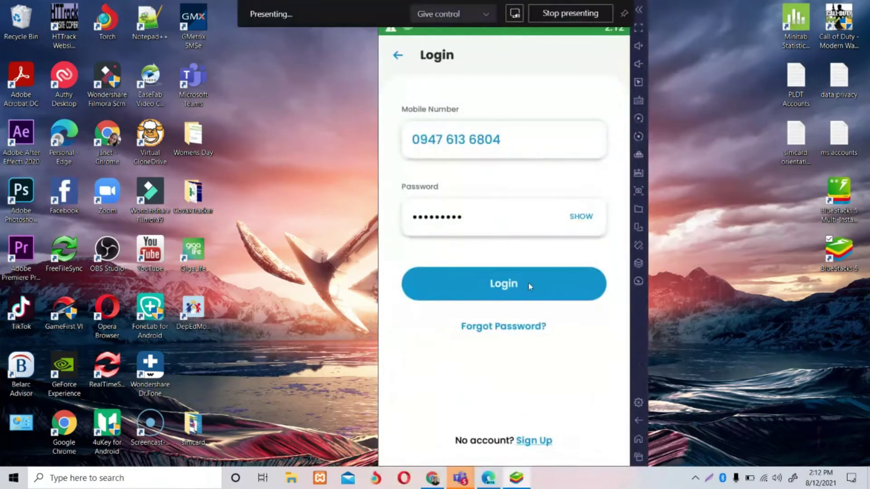
Step: Log in, maximize BlueStacks, and dismiss the Inbox tip and FREE 100 MB popup
left_click(528, 283)
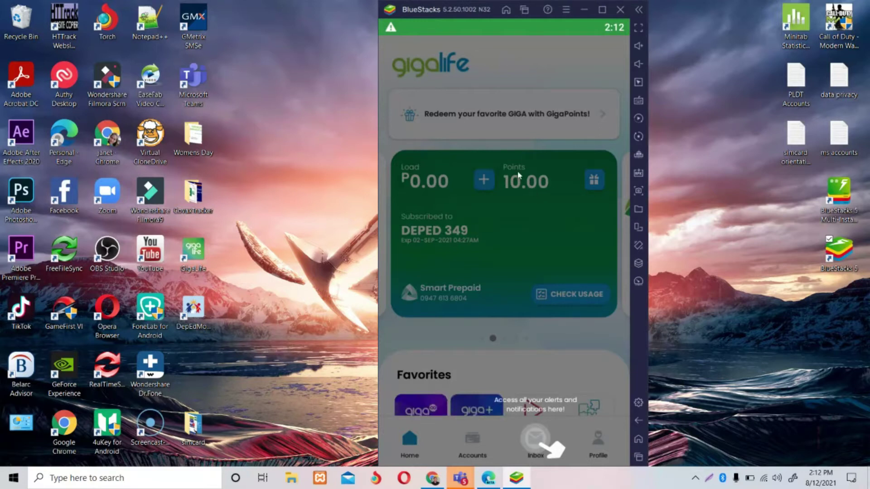
left_click(602, 9)
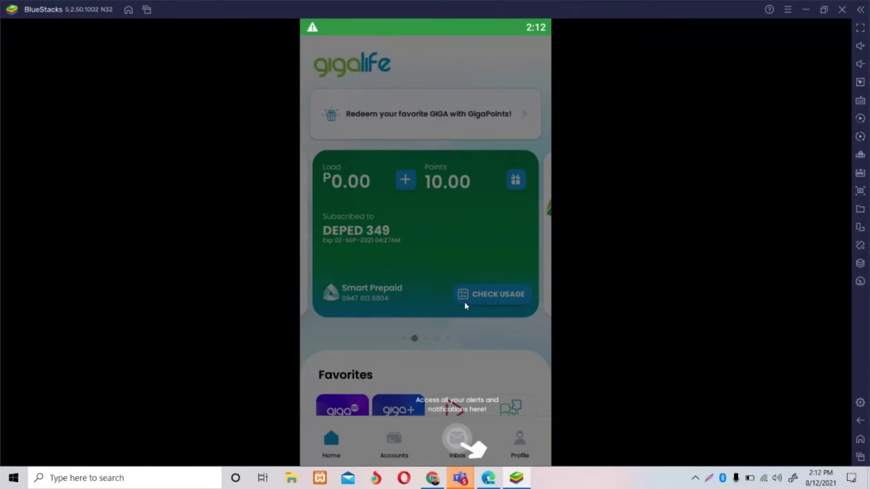
left_click(476, 370)
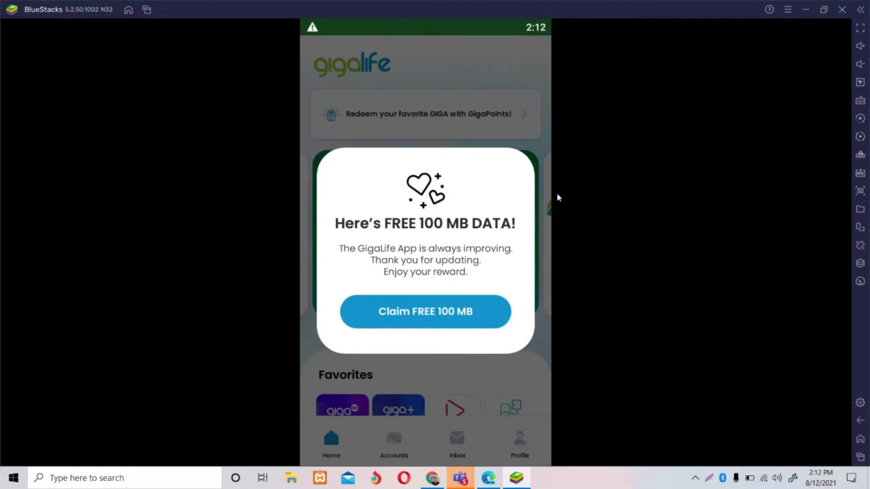
left_click(429, 366)
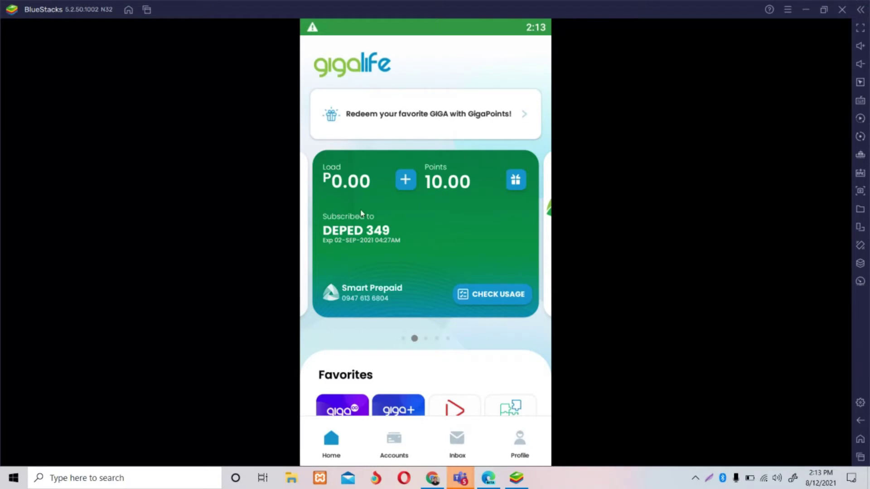
Step: Open Check Usage and scroll to the 1.02 GB Study Anywhere and 8.19 GB Shareable Data cards
left_click(484, 297)
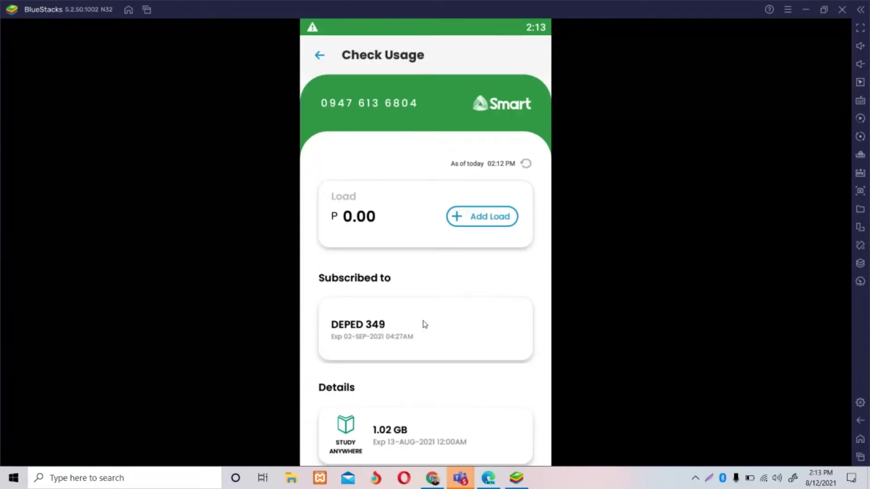
scroll(423, 324, "down", 3)
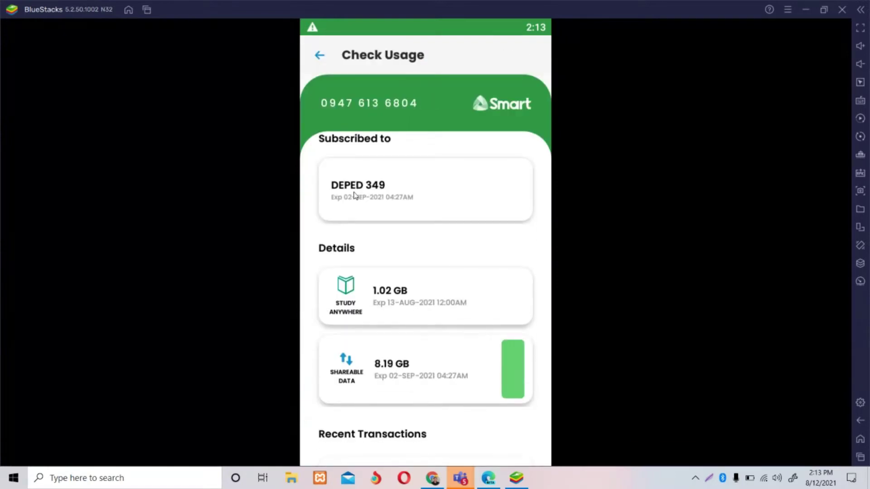
scroll(407, 285, "down", 1)
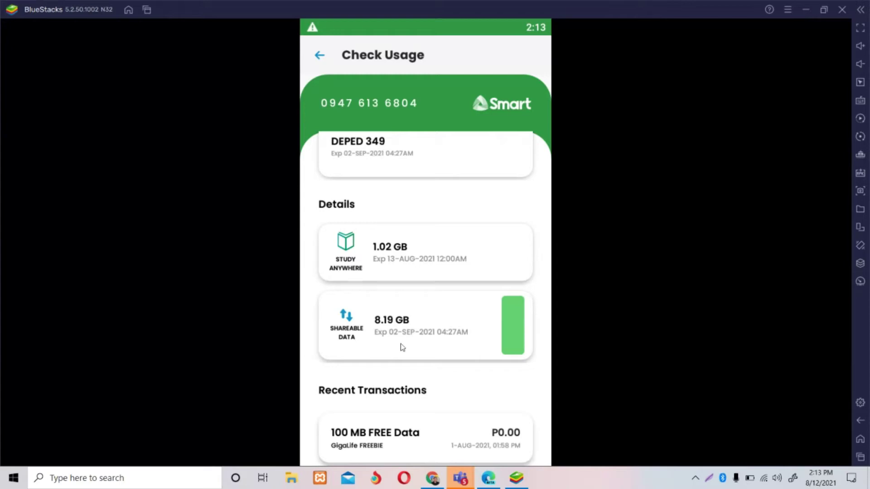
scroll(402, 348, "up", 3)
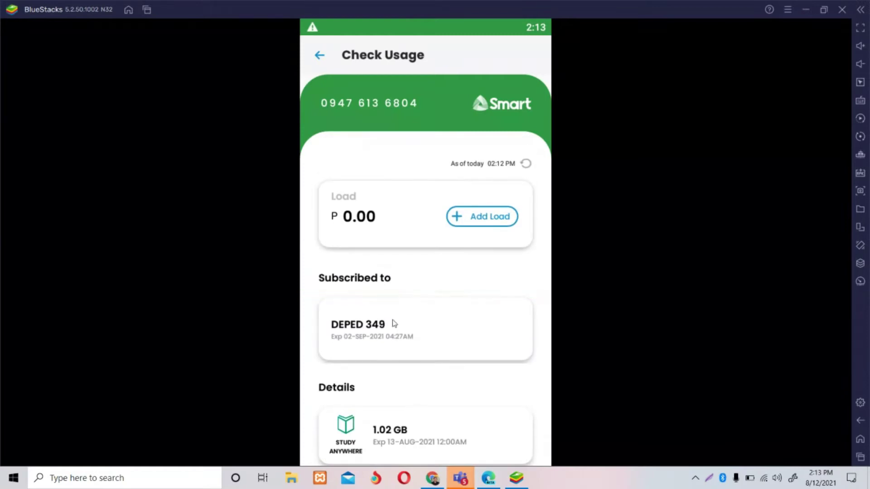
scroll(393, 322, "down", 3)
scroll(394, 320, "up", 4)
scroll(530, 320, "down", 5)
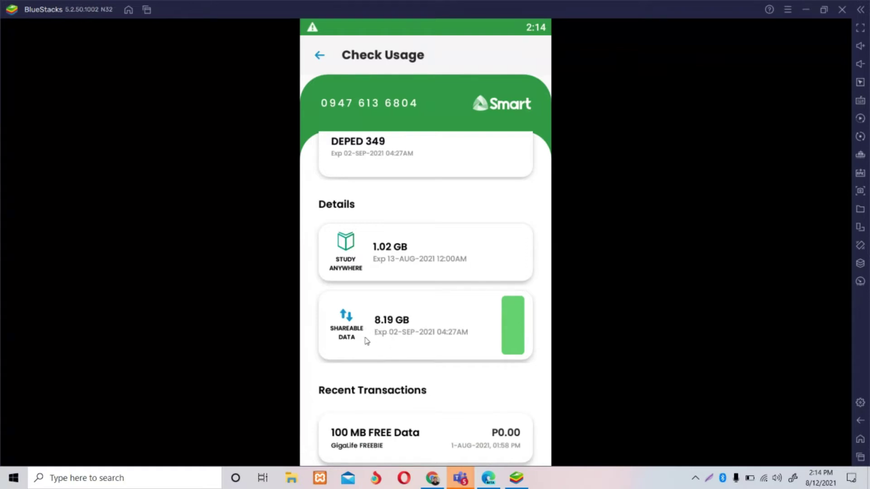
Step: Scroll back to the top of Check Usage to show the ₱0.00 Load card
scroll(366, 348, "up", 5)
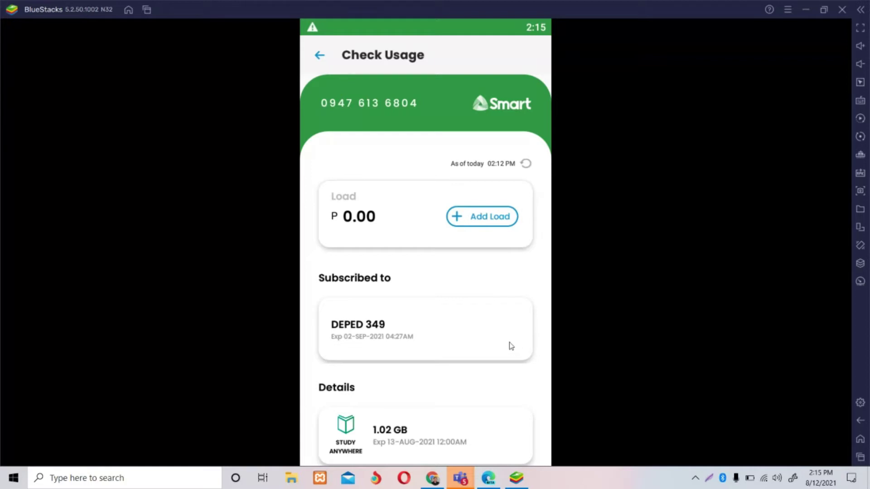
Step: Scroll down Check Usage to the 8.19 GB Shareable Data and the 100 MB FREE Data transaction
scroll(510, 345, "down", 2)
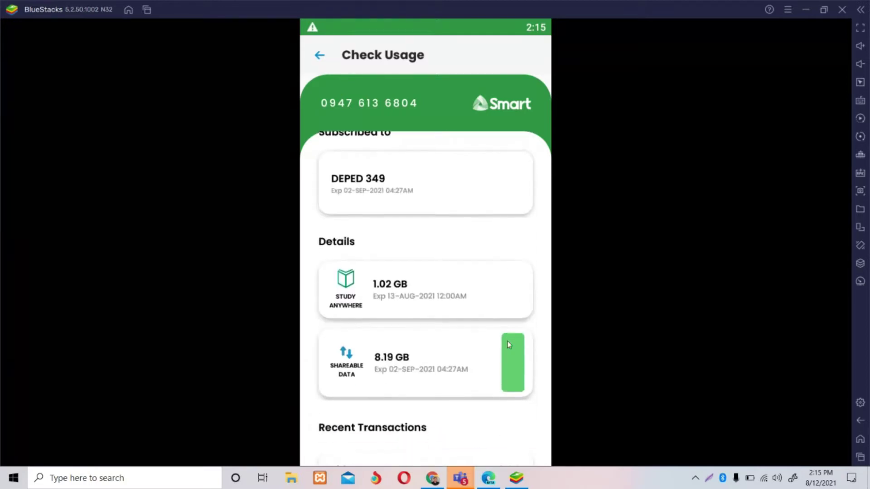
scroll(510, 345, "up", 2)
scroll(508, 345, "down", 3)
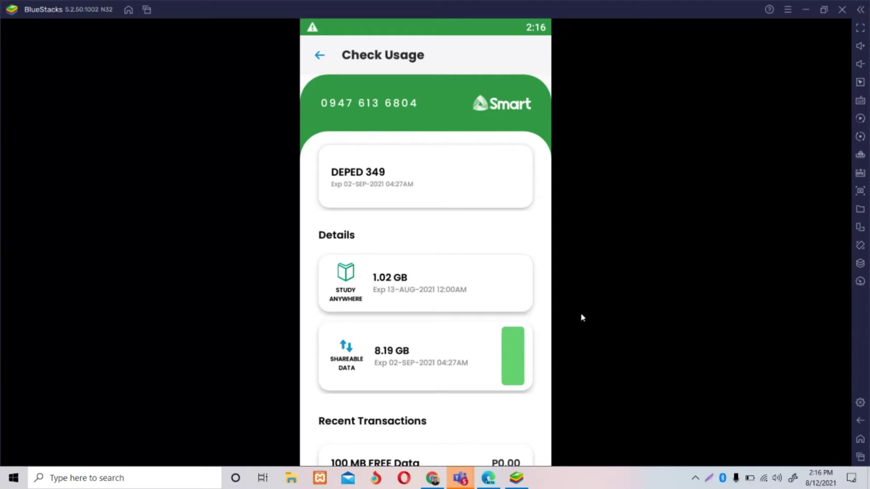
scroll(536, 313, "down", 1)
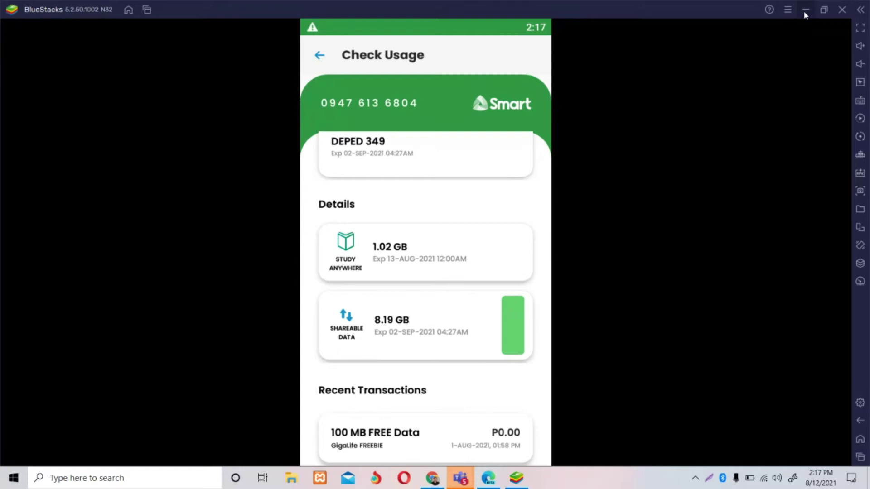
Step: Minimize BlueStacks and load depedconnect.com.ph in a new Chrome tab, showing its Under Maintenance page
left_click(803, 10)
key("ctrl+t")
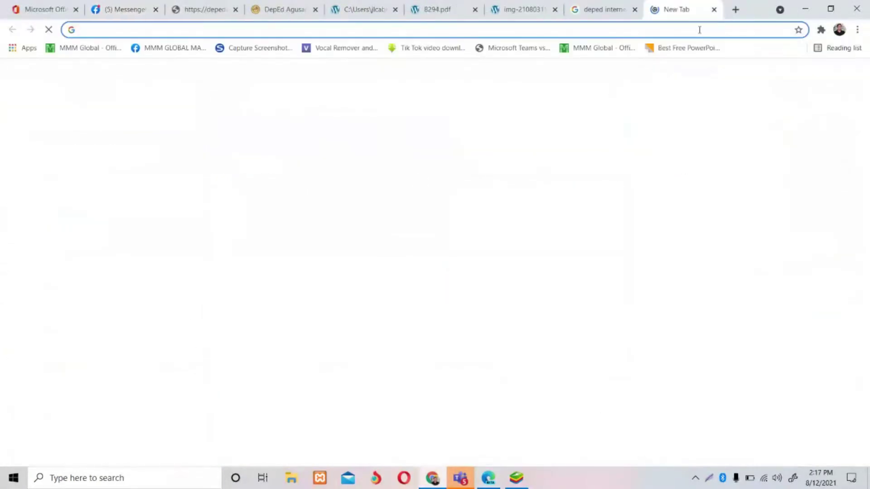
type("deped")
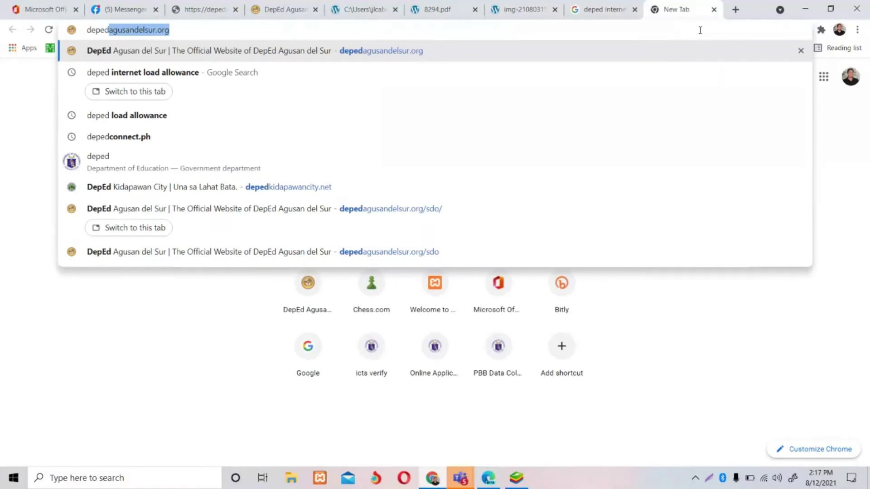
type("connect")
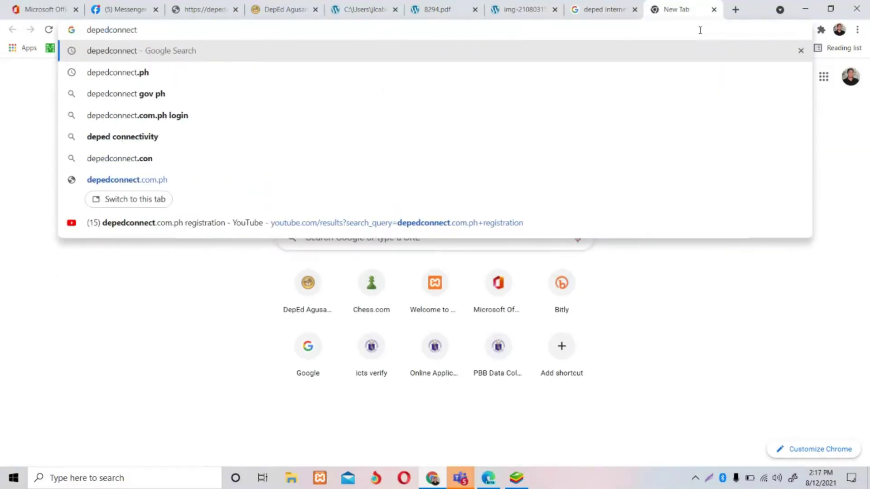
type(".com.ph")
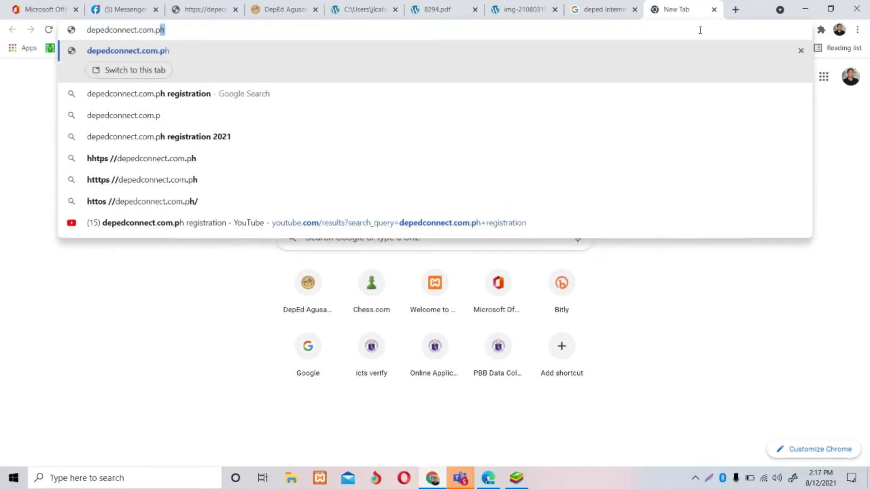
key("Return")
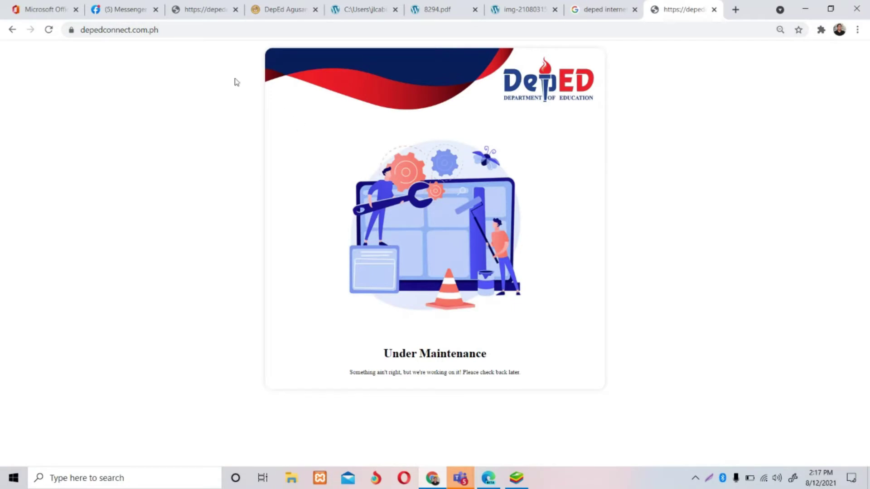
left_click(187, 32)
left_click(185, 32)
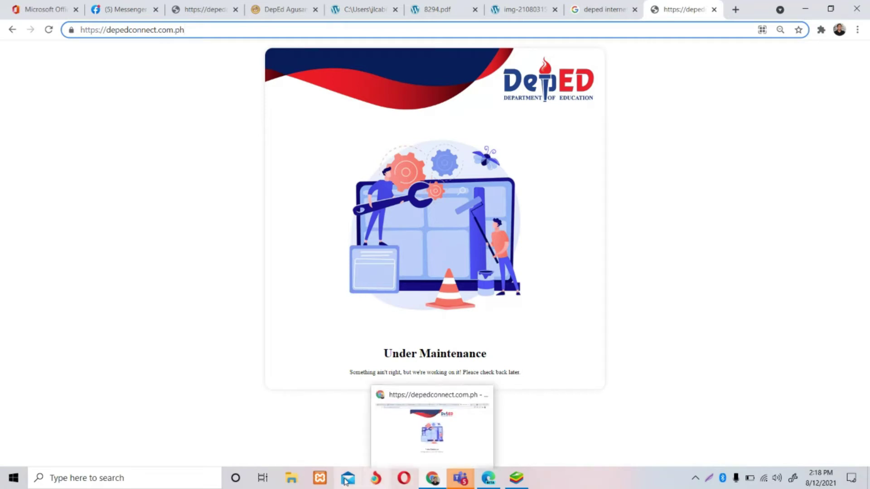
left_click(327, 479)
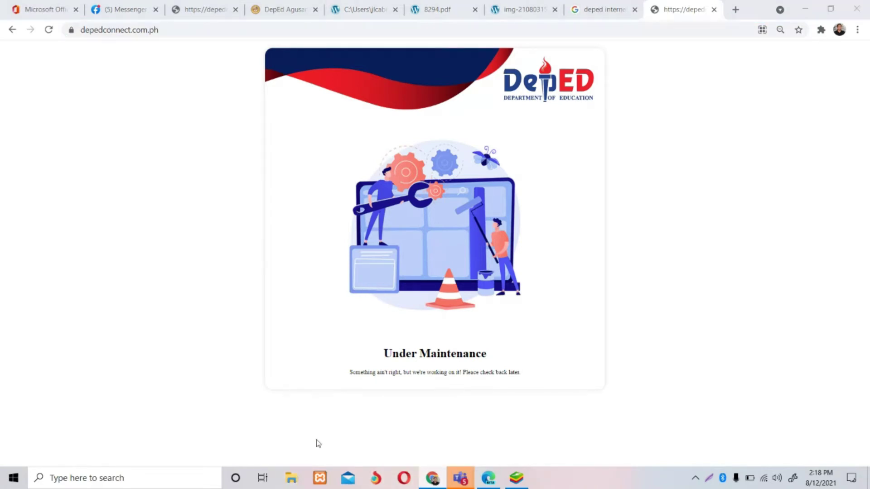
Step: Go to Desktop > simcard and open 'y2mate.com - DEPED Connect SIMLOAD Registration_480p' in Chrome
left_click(292, 479)
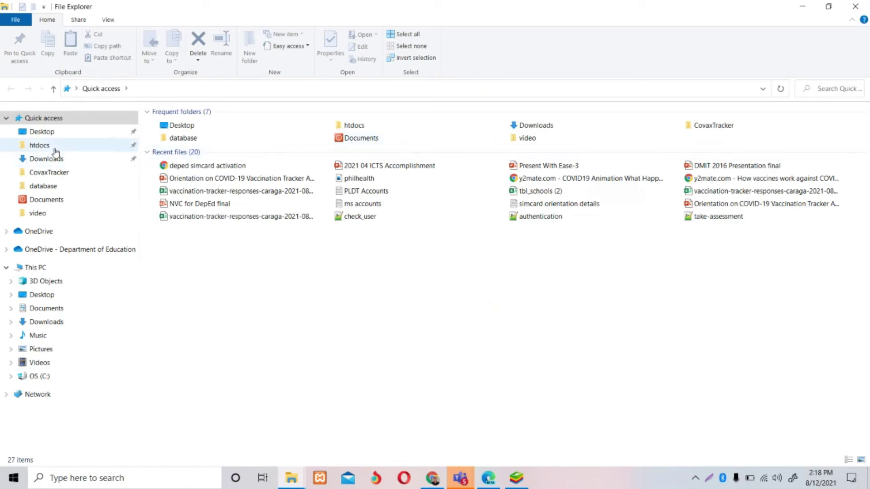
left_click(41, 145)
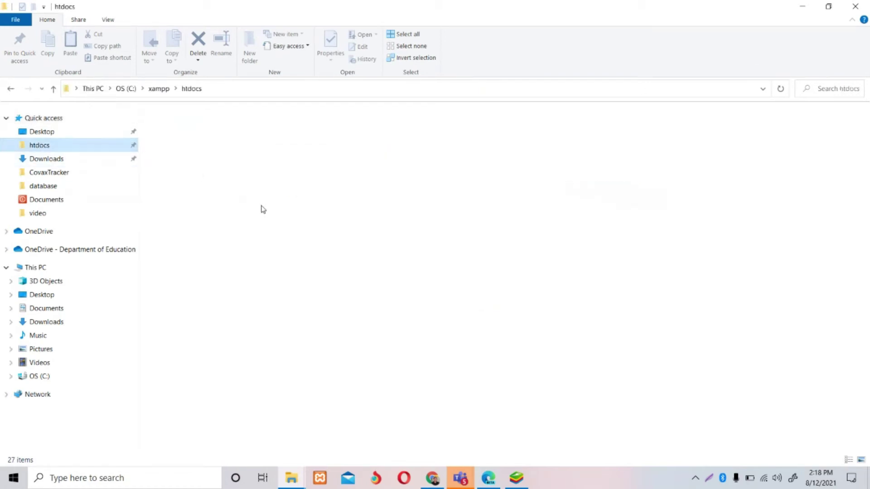
left_click(42, 131)
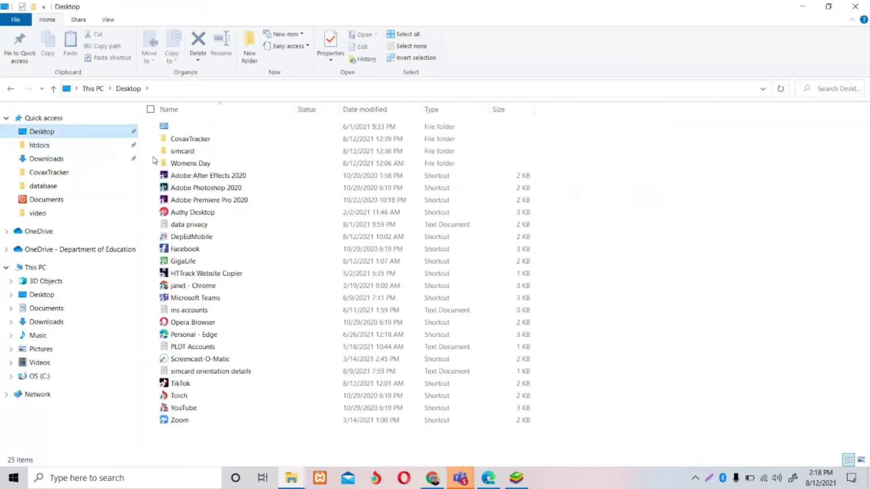
double_click(181, 151)
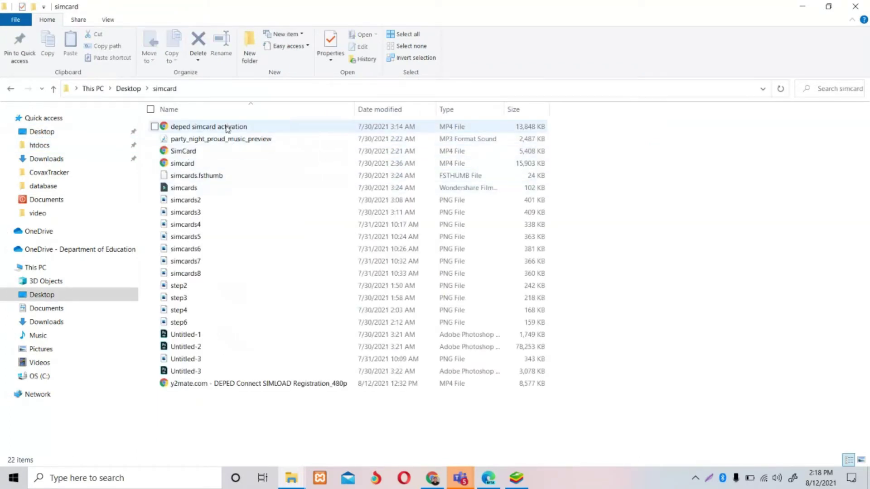
left_click(228, 127)
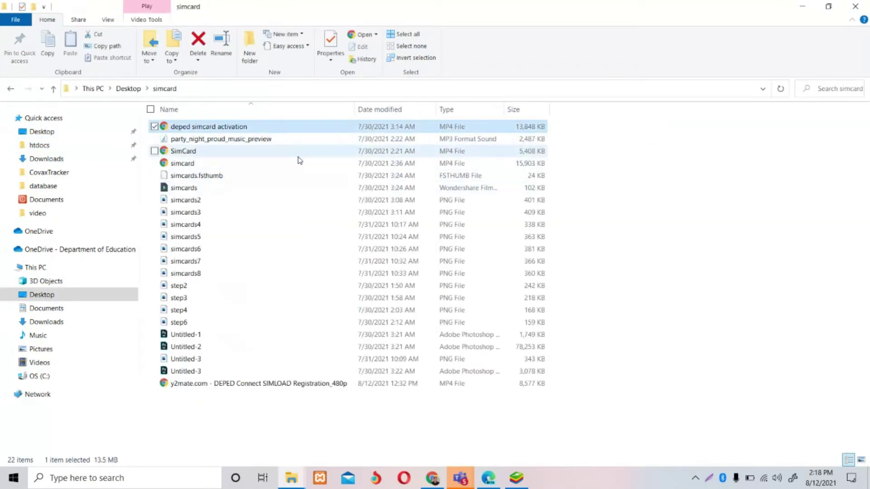
left_click(261, 385)
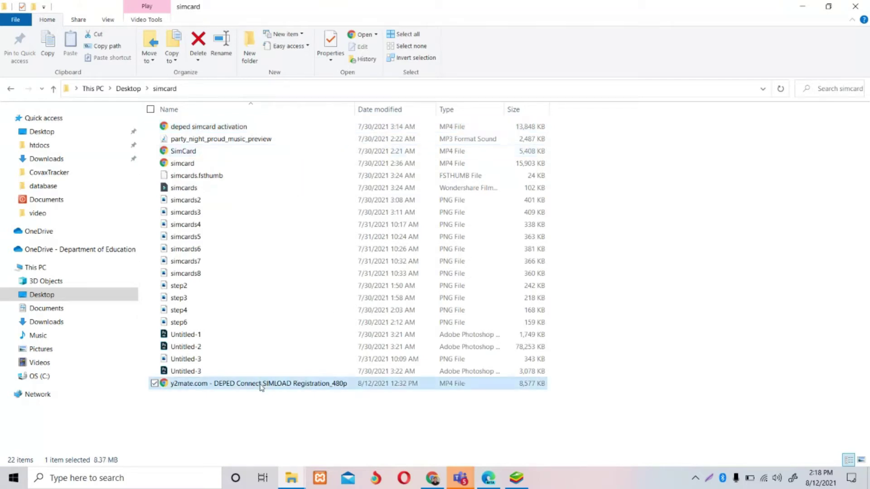
double_click(254, 383)
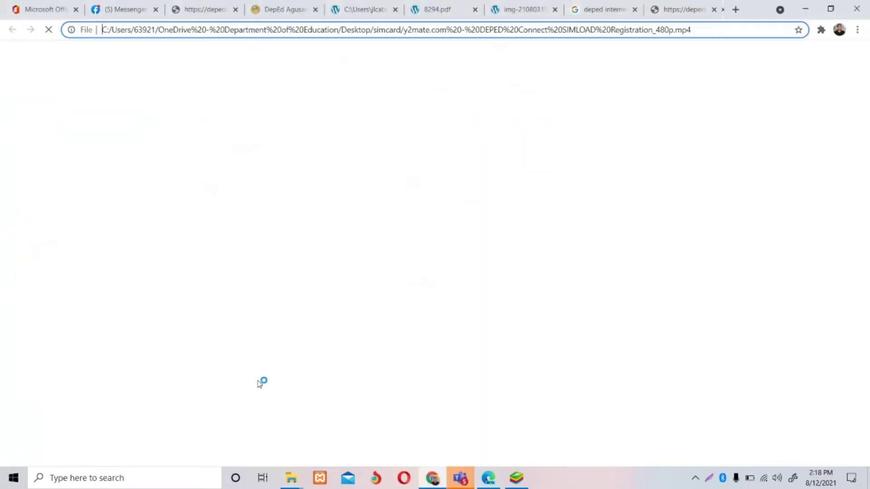
Step: Skim the SIMLOAD video's seek bar, return to 0:00, and play it full screen
left_click(244, 383)
left_click(265, 382)
left_click(288, 380)
left_click(339, 381)
left_click(205, 381)
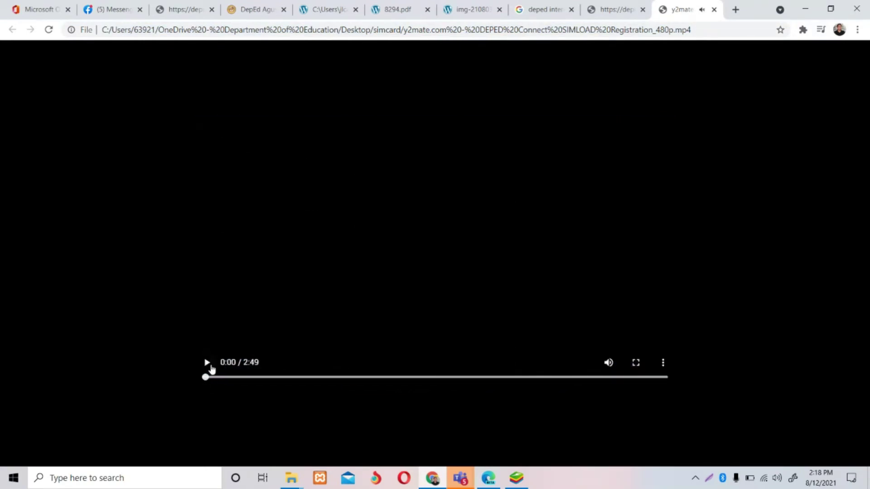
left_click(635, 363)
left_click(31, 460)
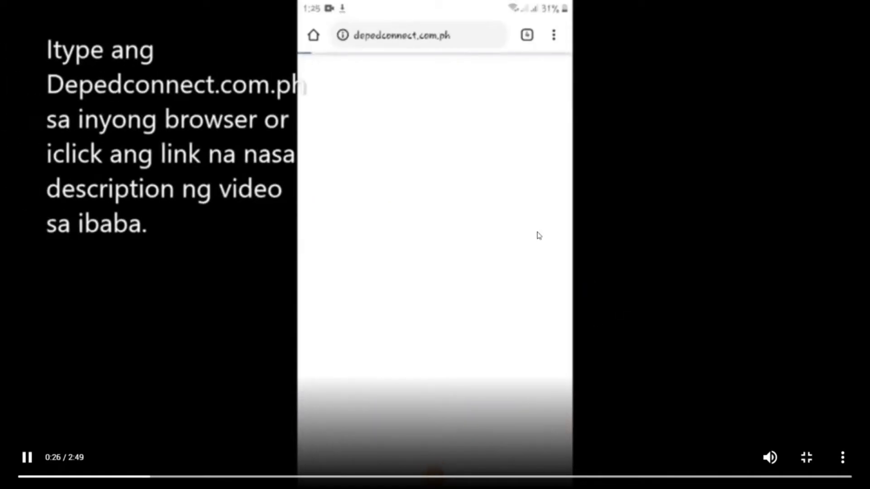
Step: Resume the tutorial and pause it at 0:45 on the phone number and gender fields
left_click(468, 258)
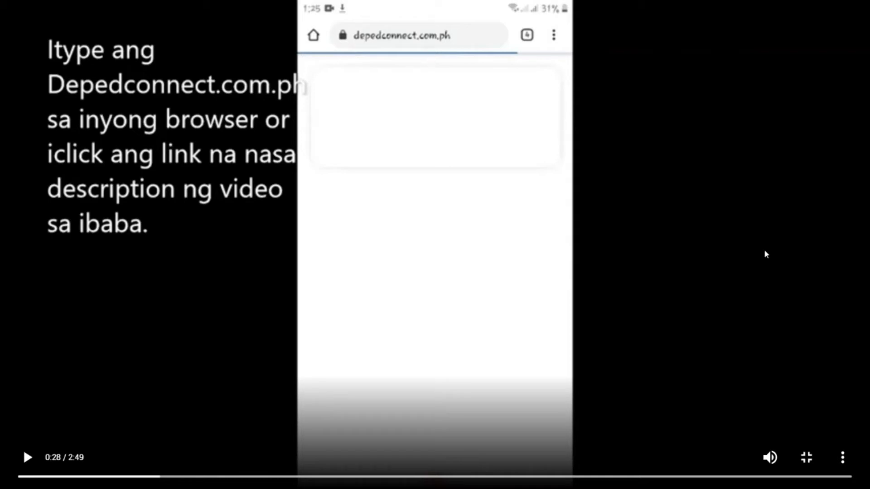
key("space")
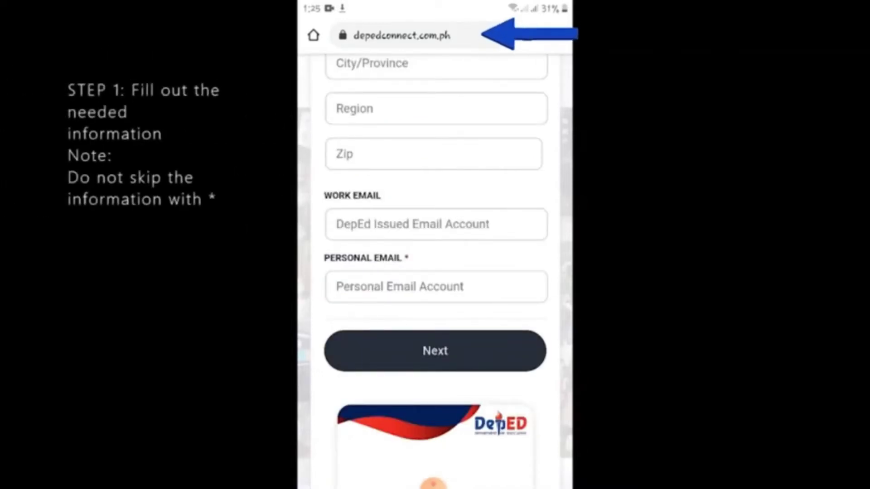
mouse_move(730, 354)
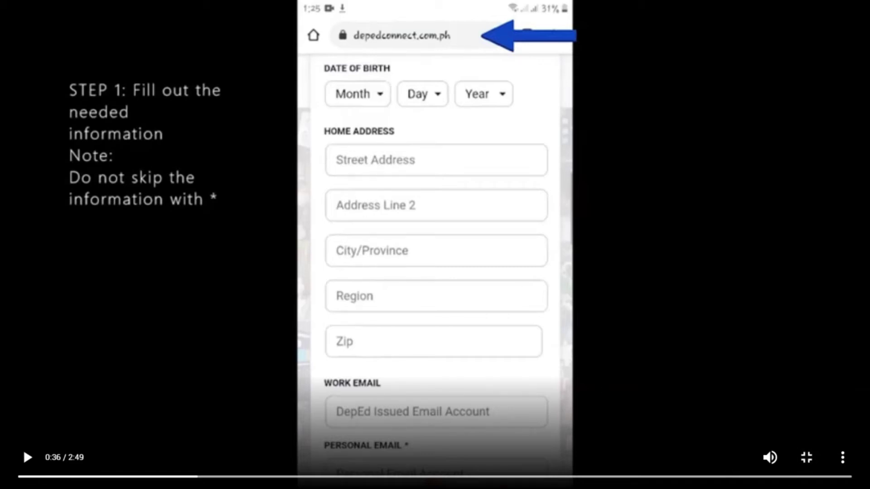
left_click(709, 280)
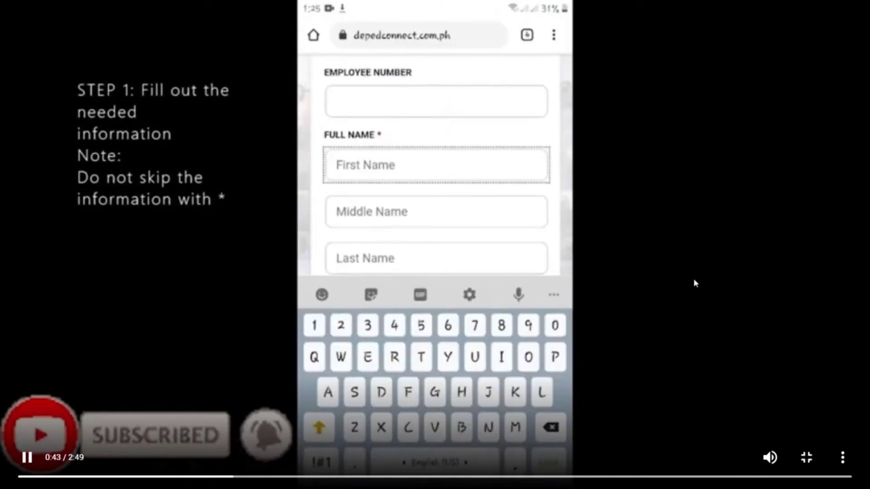
left_click(693, 283)
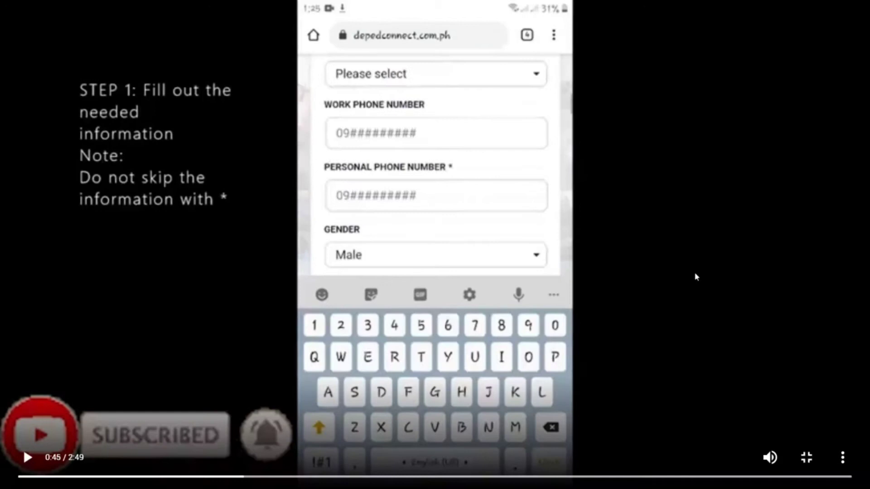